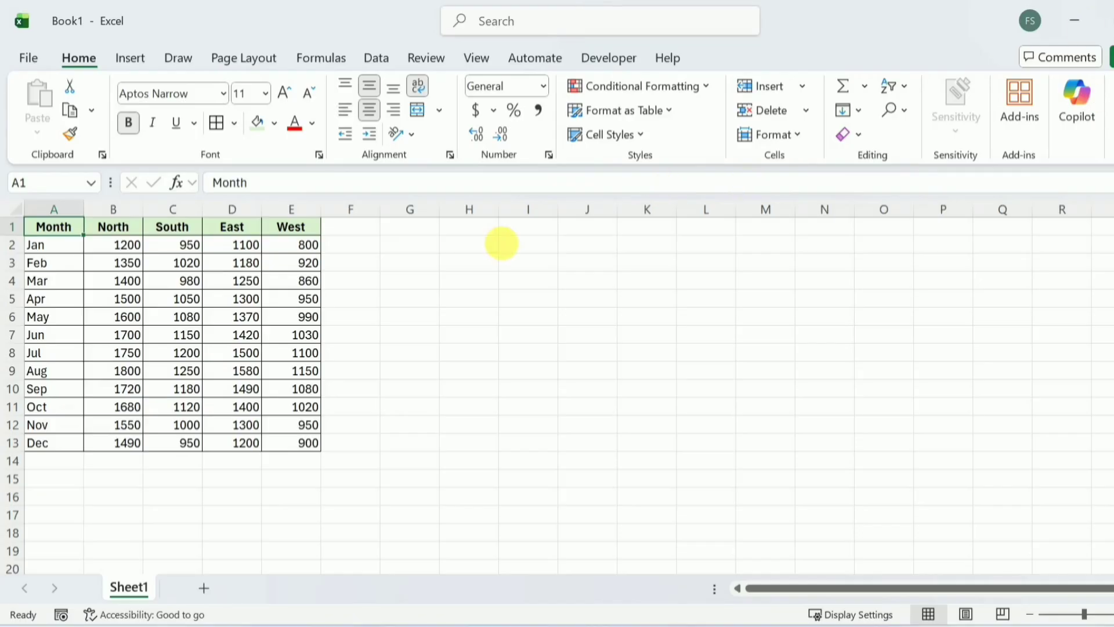
# Enter the heading Region in cell G1.
pyautogui.click(413, 236)
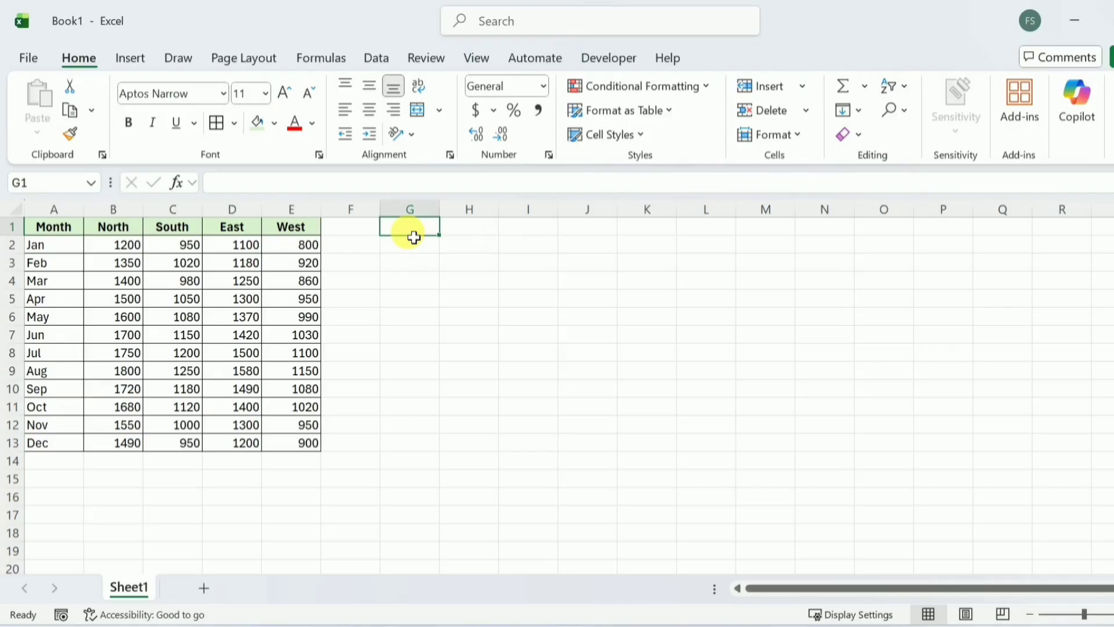
pyautogui.write('Region')
pyautogui.press('Return')
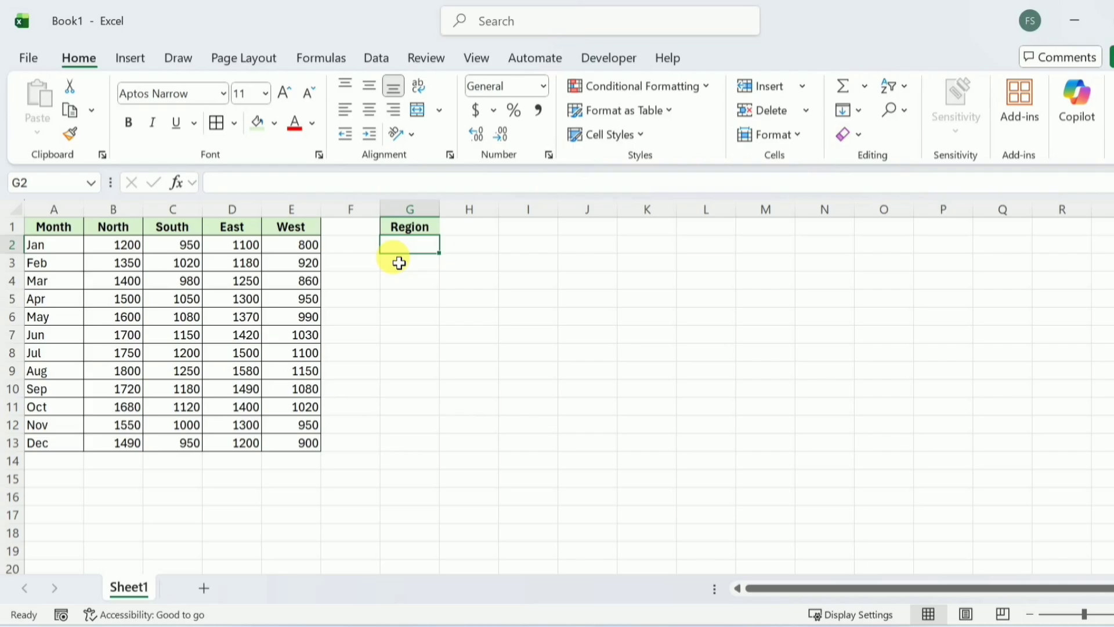
# Add list data validation to G2 with the region headers B1:E1 as source, and choose South from its dropdown.
pyautogui.click(373, 58)
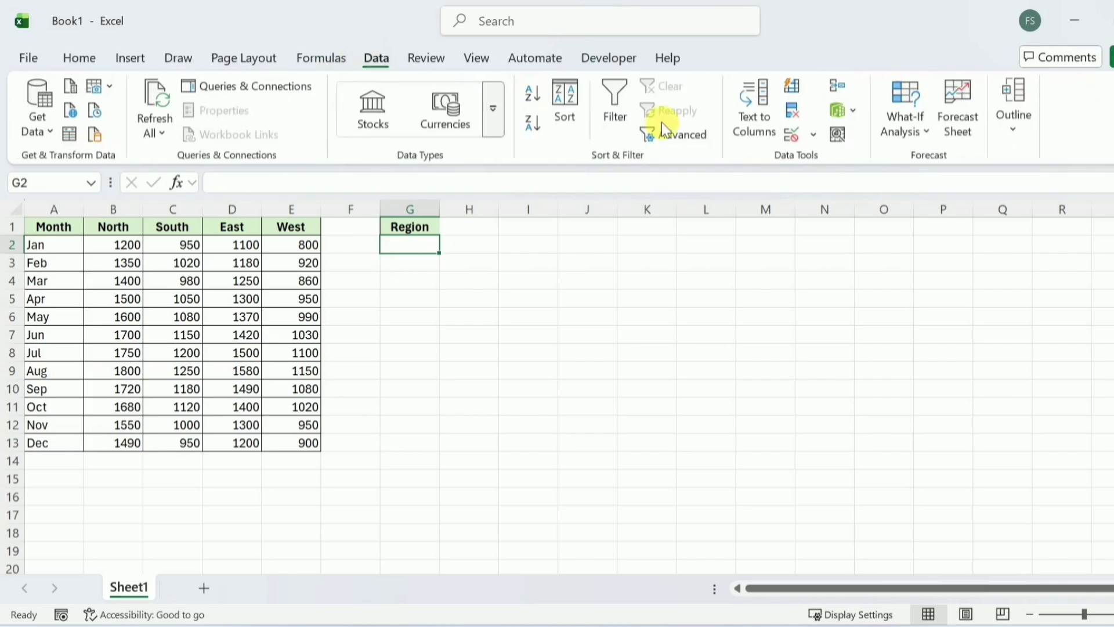
pyautogui.click(808, 133)
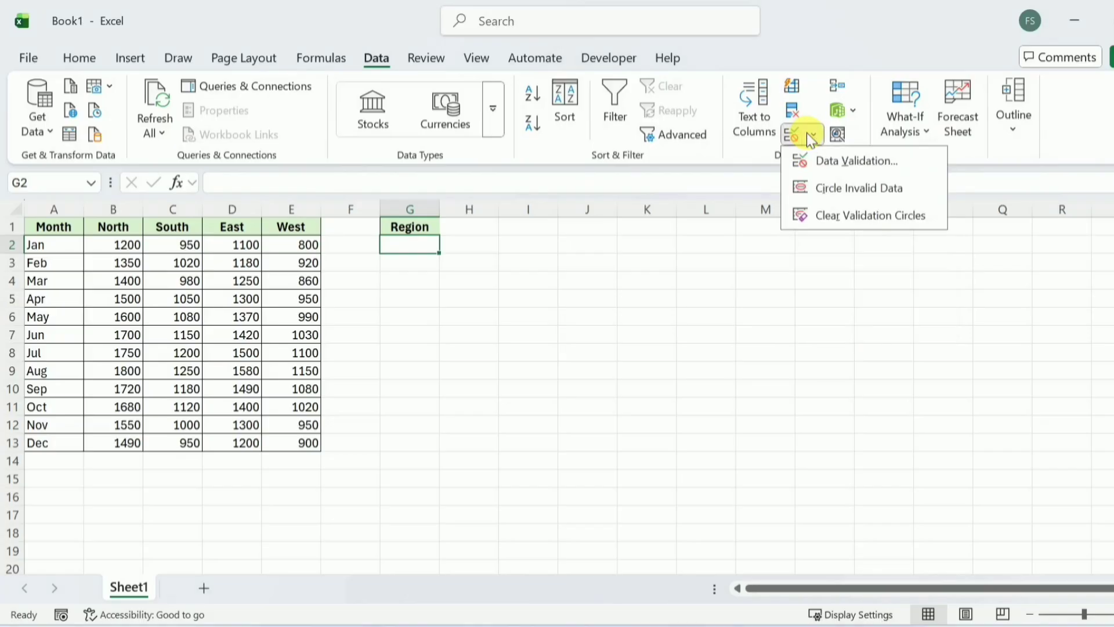
pyautogui.click(818, 161)
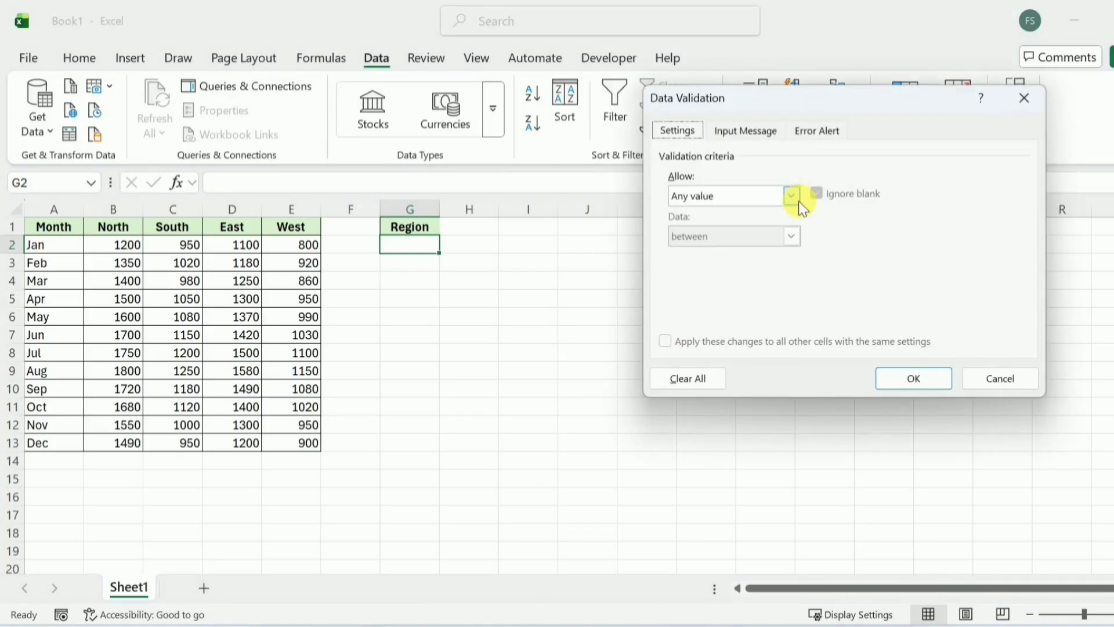
pyautogui.click(793, 200)
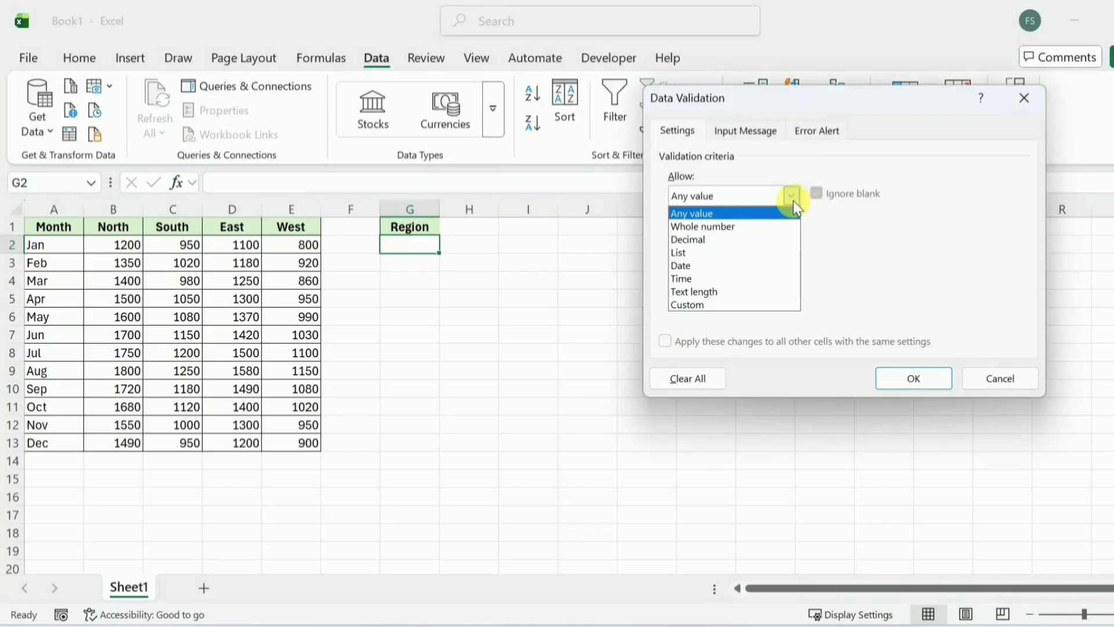
pyautogui.click(724, 252)
pyautogui.click(733, 279)
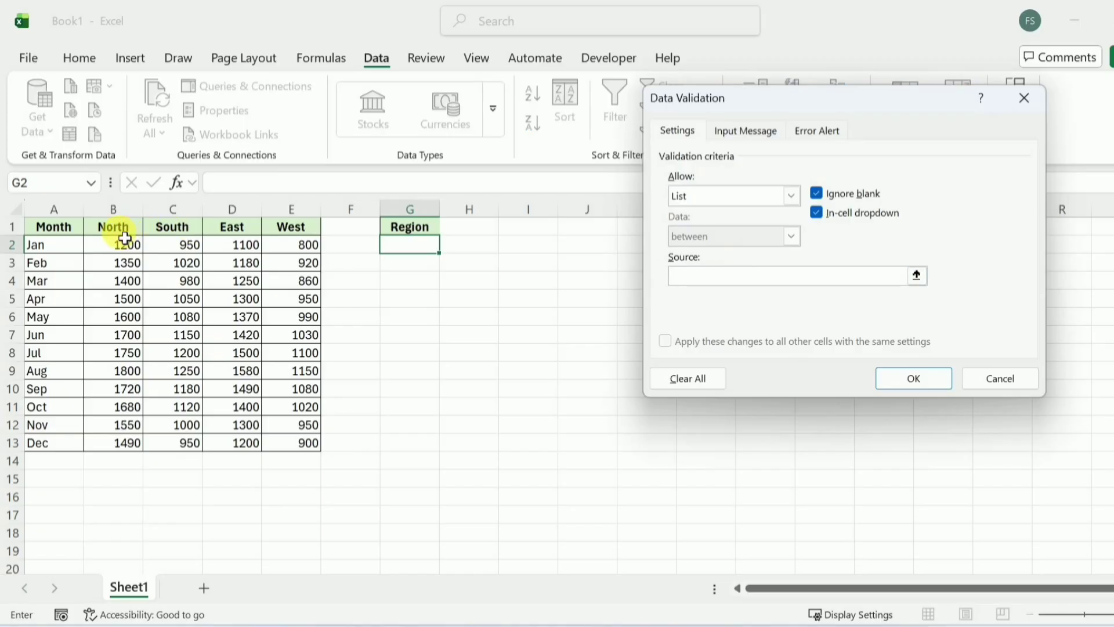
pyautogui.moveTo(123, 231); pyautogui.dragTo(281, 232)
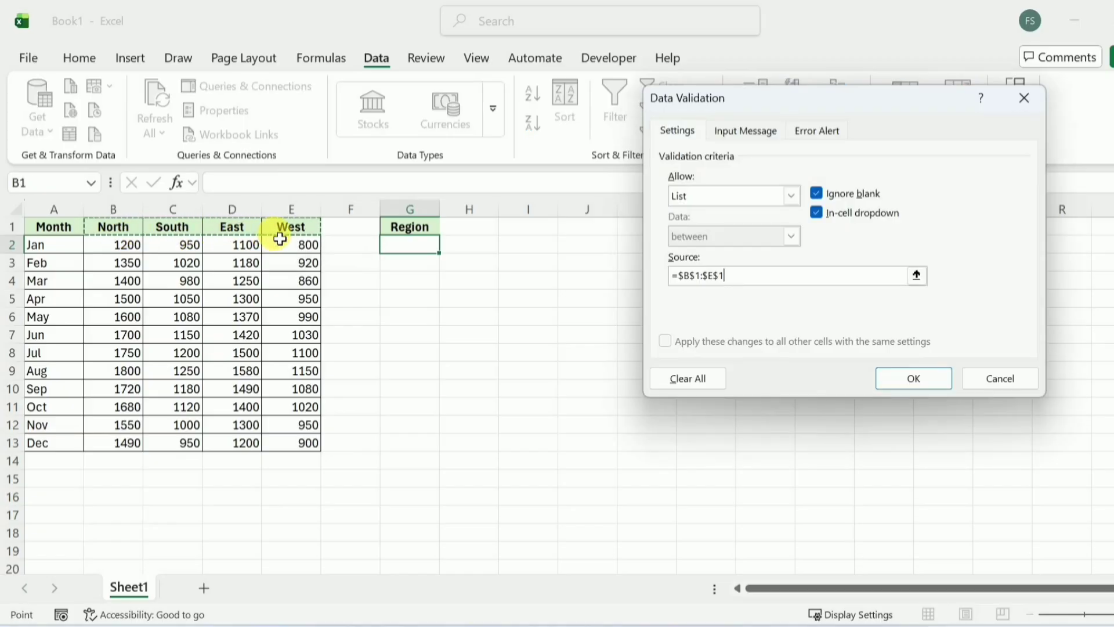
pyautogui.click(895, 378)
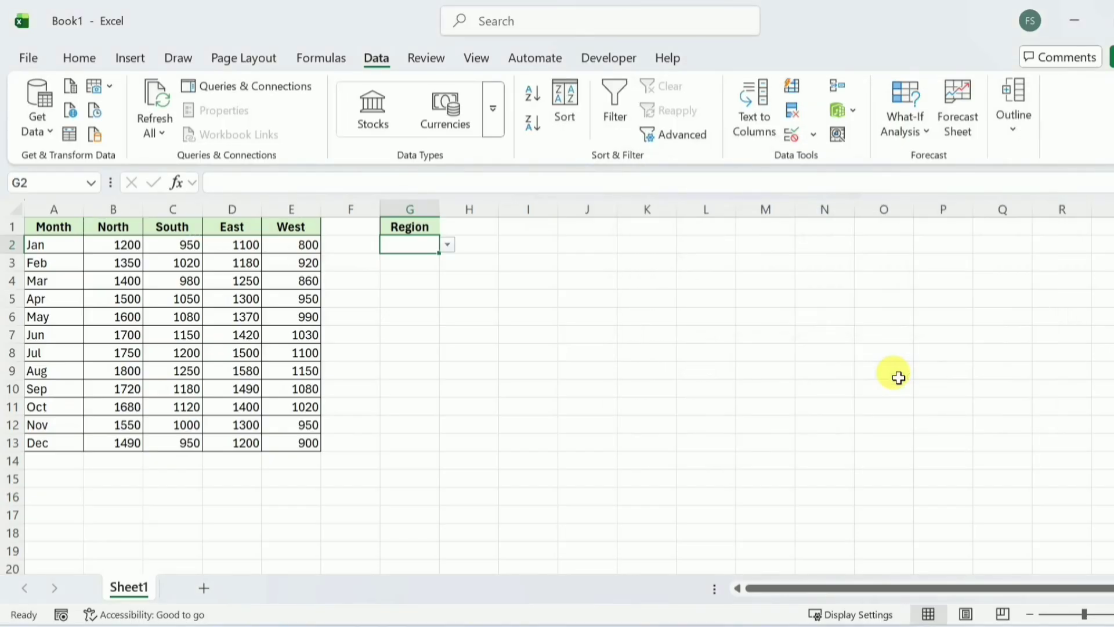
pyautogui.click(448, 245)
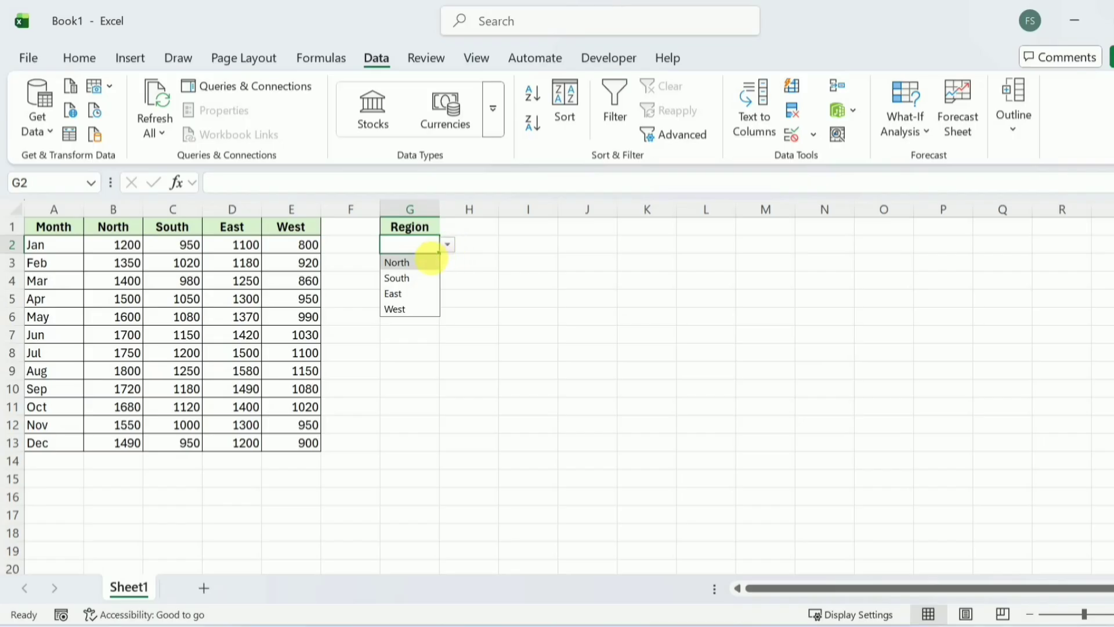
pyautogui.click(420, 279)
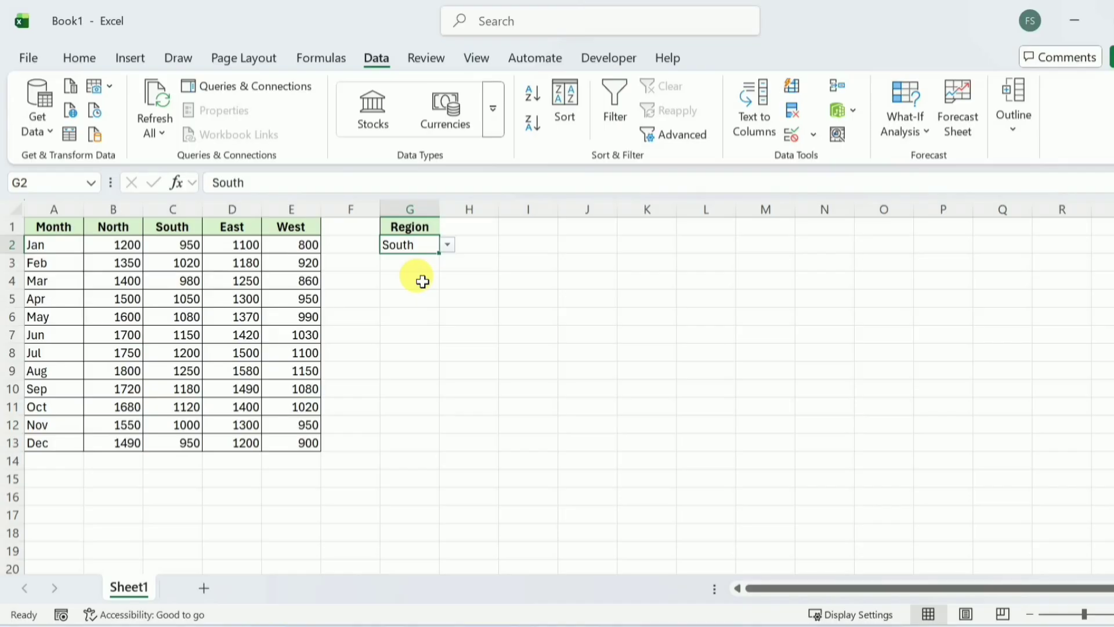
# Enter =XLOOKUP(G2,B1:E1,B2:E13) in G3 to return the monthly values of the selected region.
pyautogui.click(428, 269)
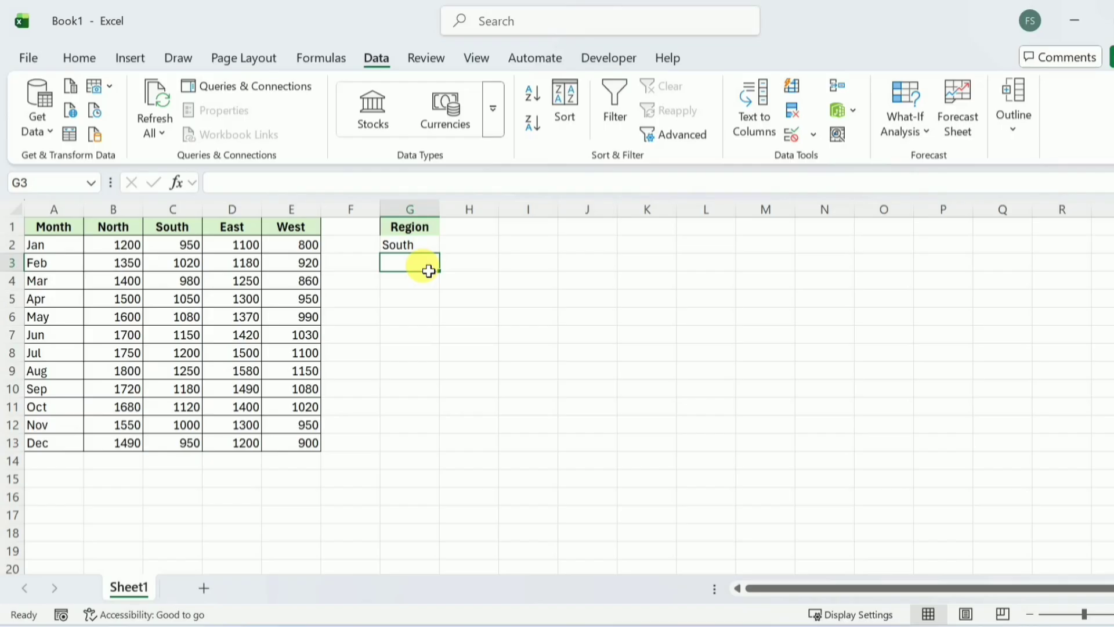
pyautogui.write('=xloo')
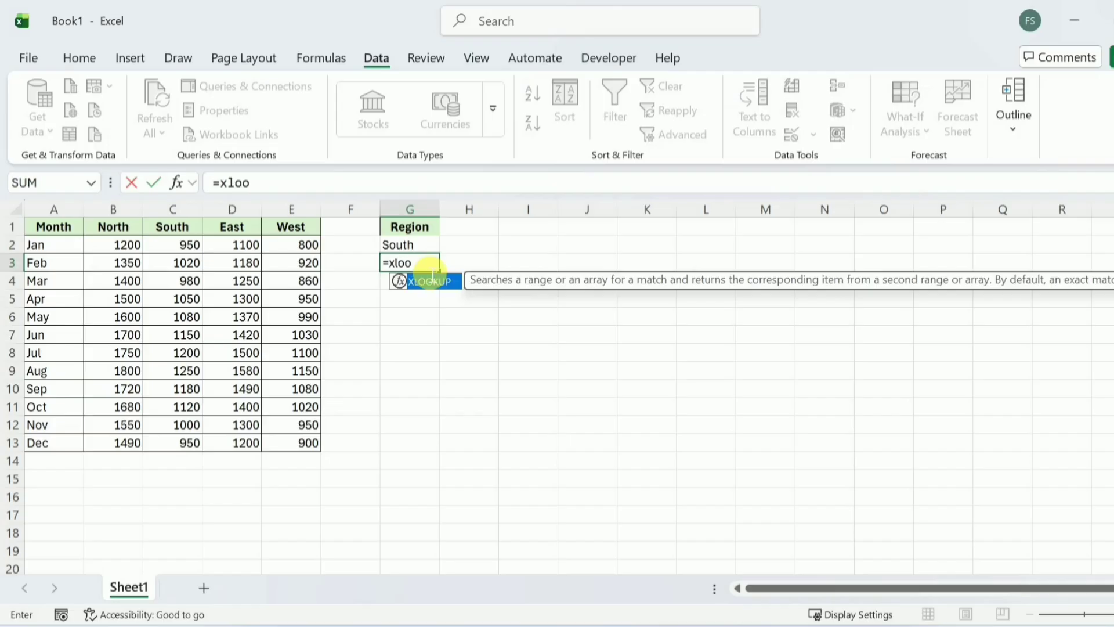
pyautogui.doubleClick(432, 281)
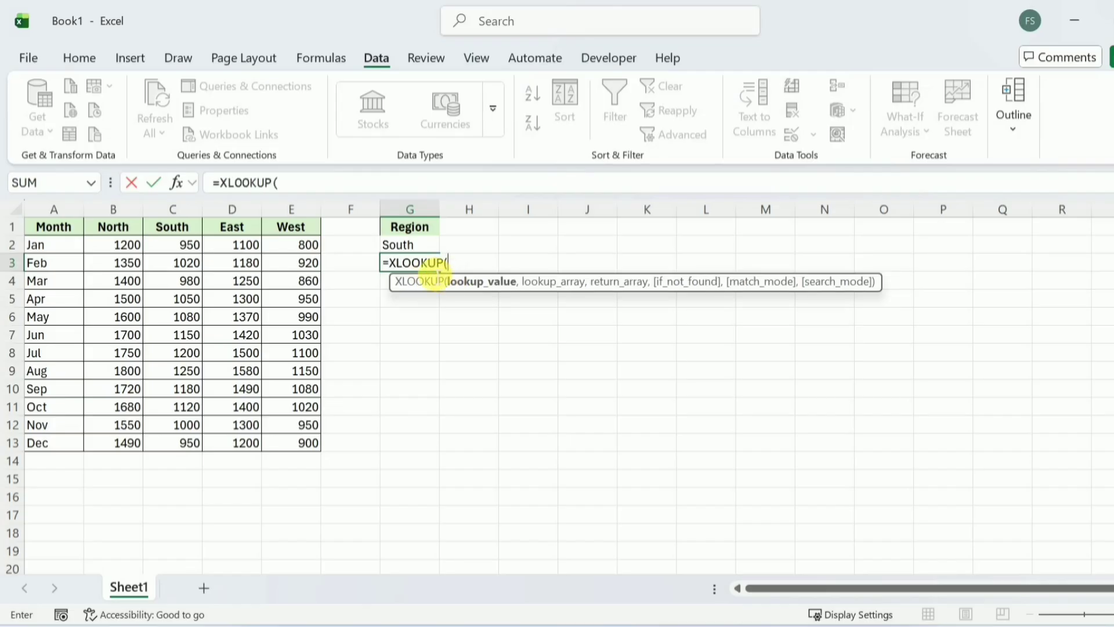
pyautogui.click(423, 248)
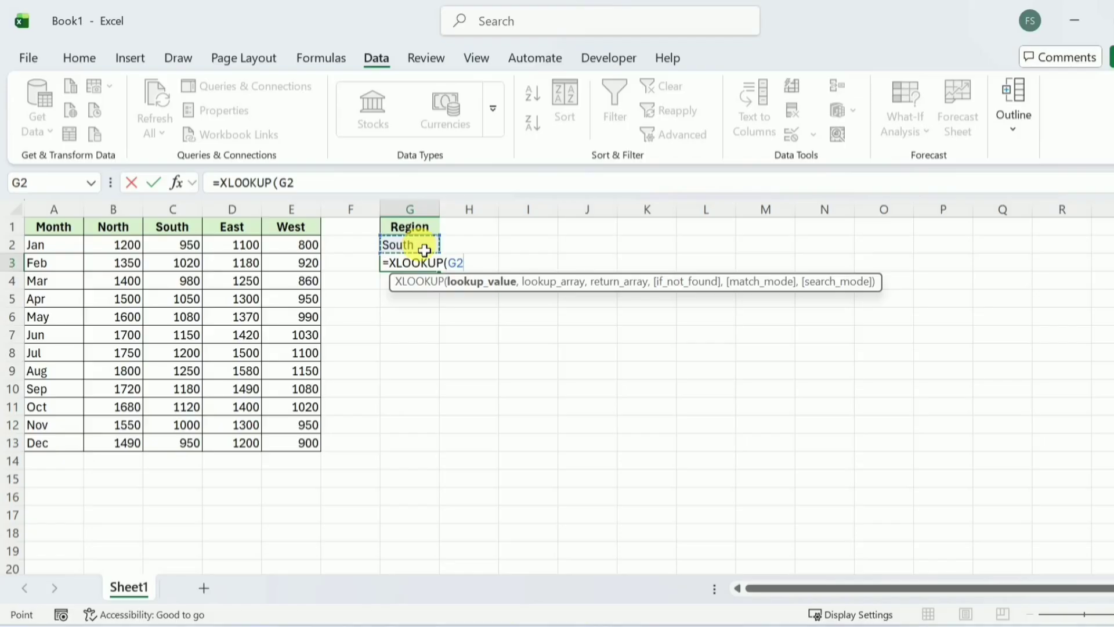
pyautogui.write(',')
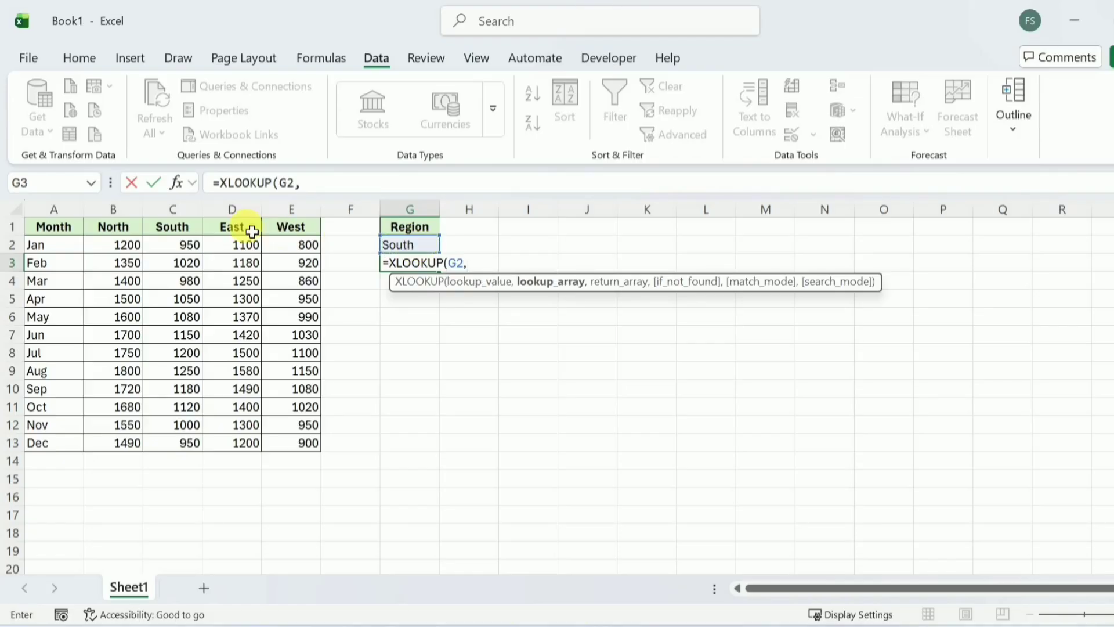
pyautogui.click(111, 232)
pyautogui.moveTo(111, 232); pyautogui.dragTo(298, 231)
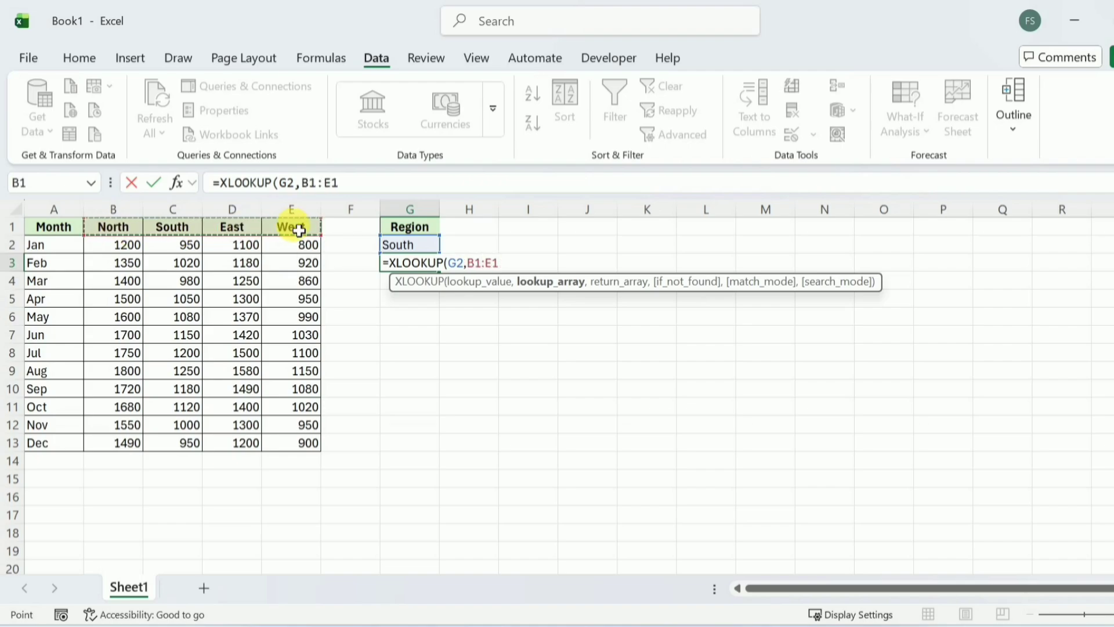
pyautogui.write(',')
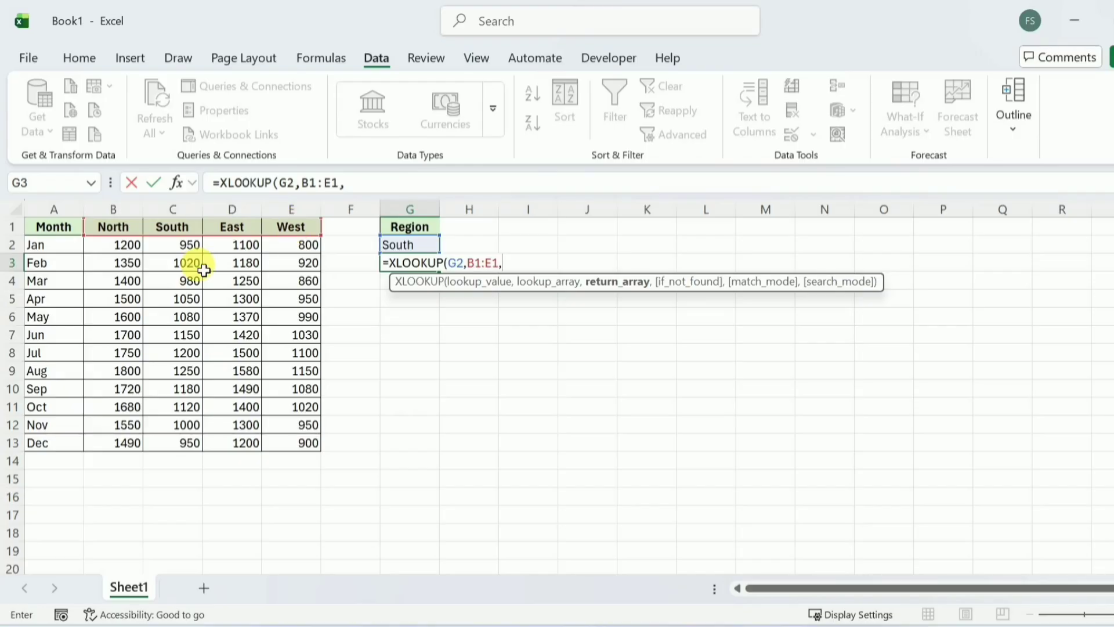
pyautogui.moveTo(112, 247); pyautogui.dragTo(298, 450)
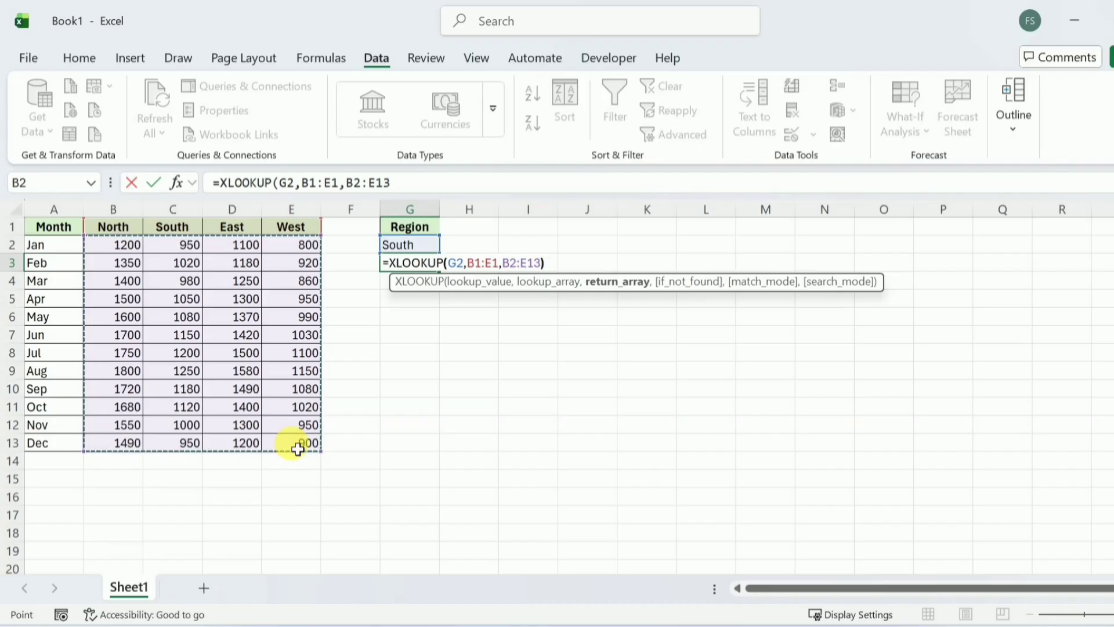
pyautogui.press('Return')
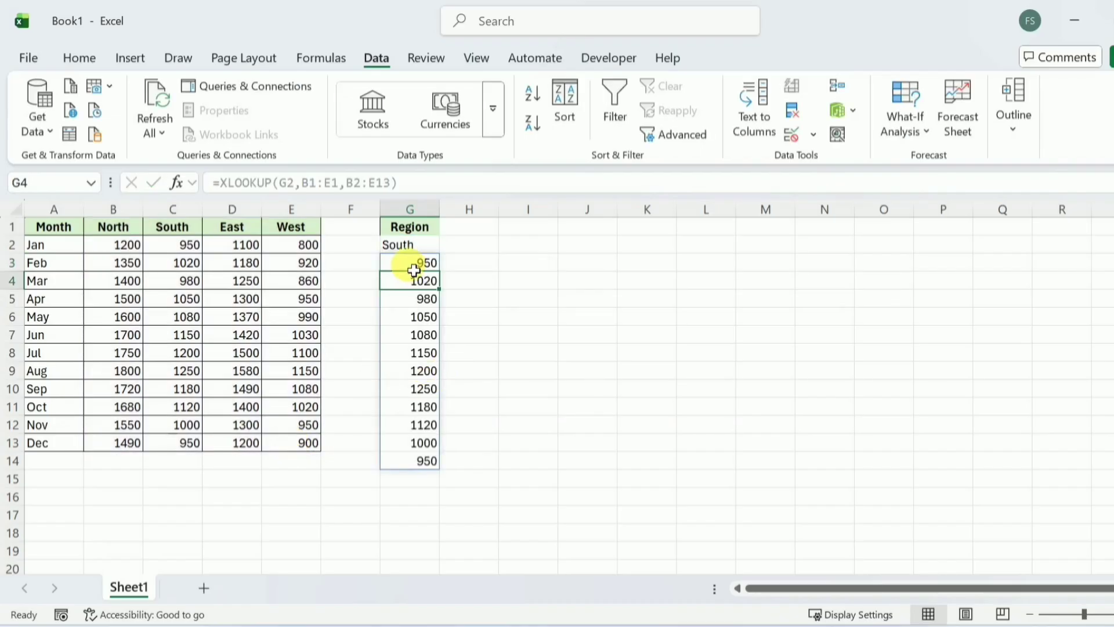
# Switch the region selection in G2 to East.
pyautogui.click(430, 253)
pyautogui.click(447, 245)
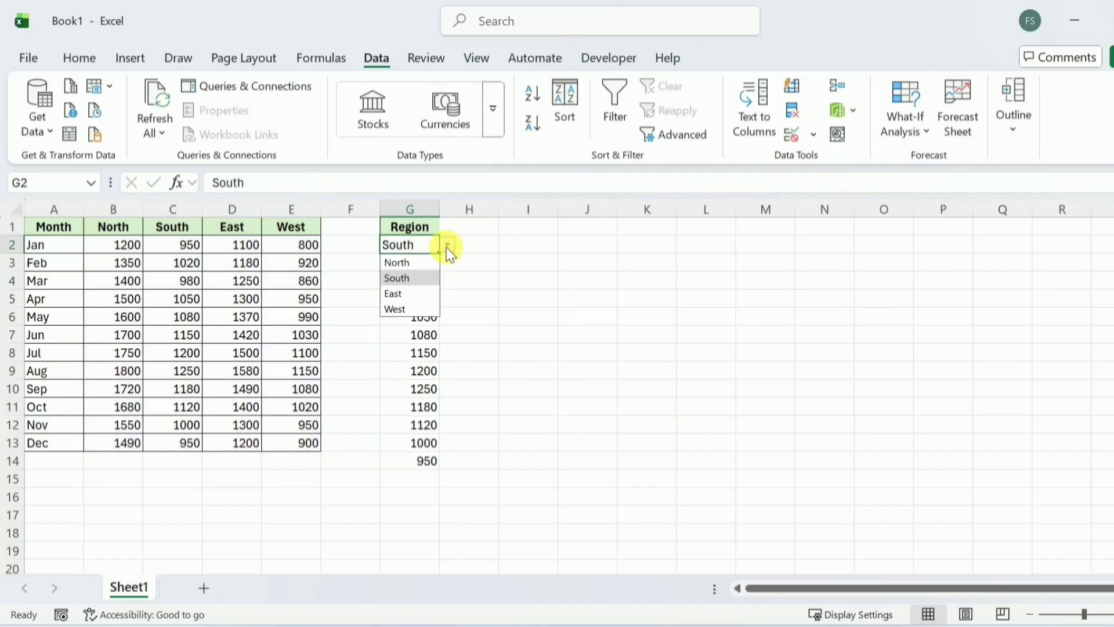
pyautogui.click(405, 293)
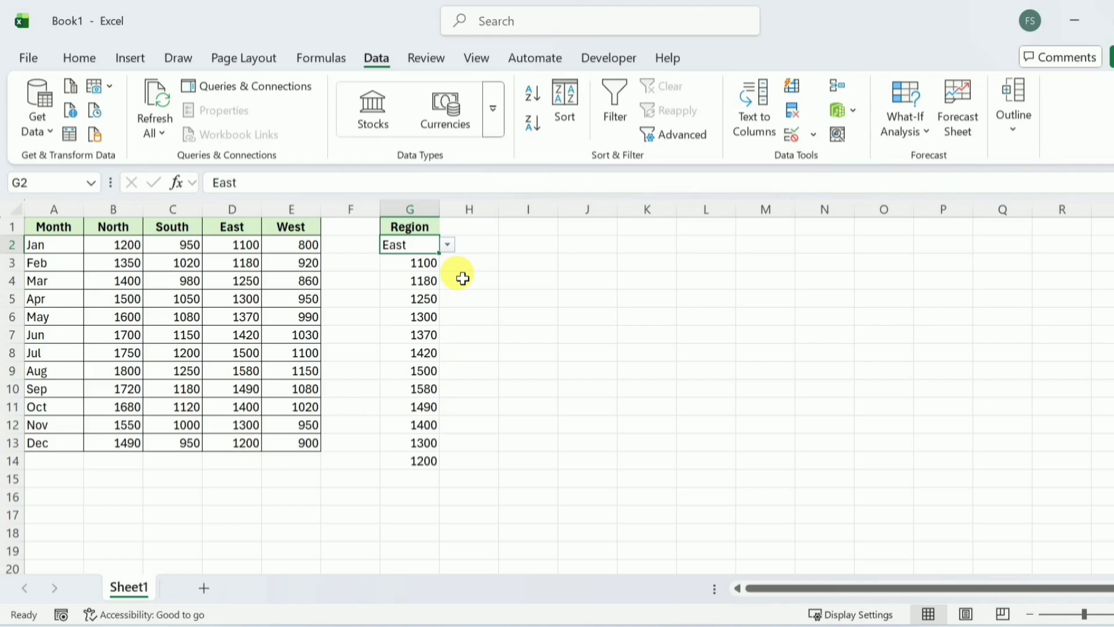
# Insert the recommended Clustered Column chart from G2:G14 and place it beside column G near the sheet's first rows.
pyautogui.click(421, 249)
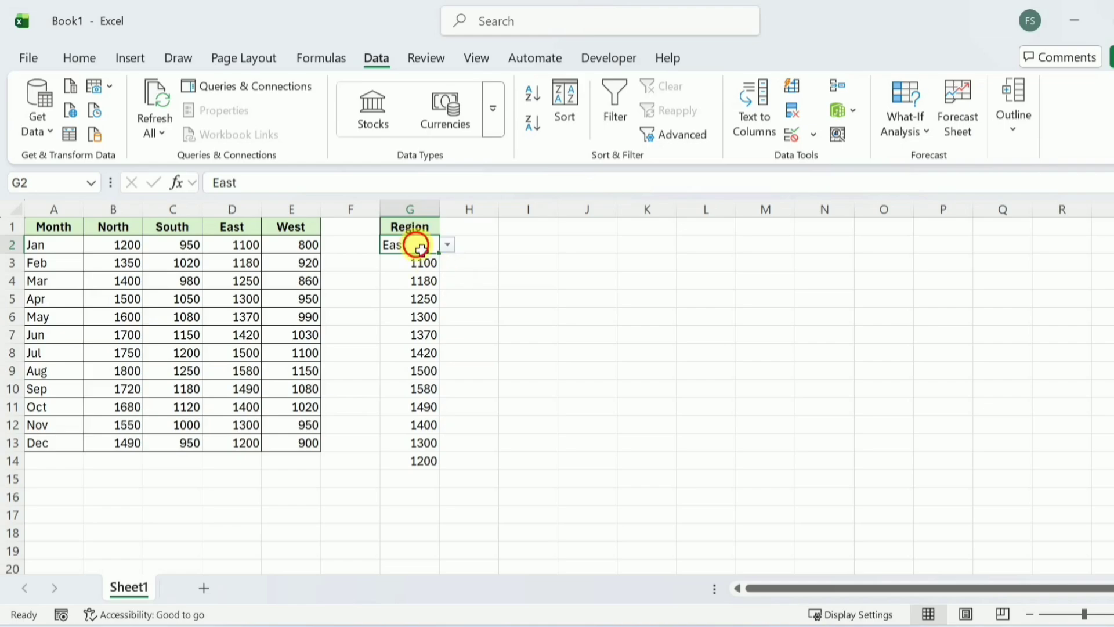
pyautogui.moveTo(421, 249); pyautogui.dragTo(428, 464)
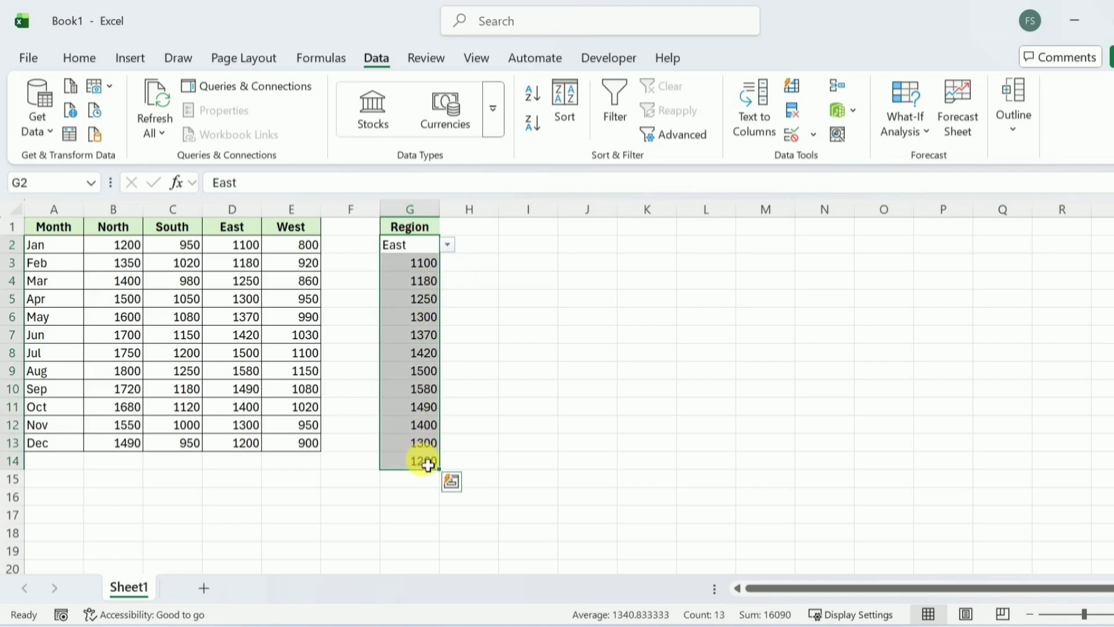
pyautogui.click(132, 60)
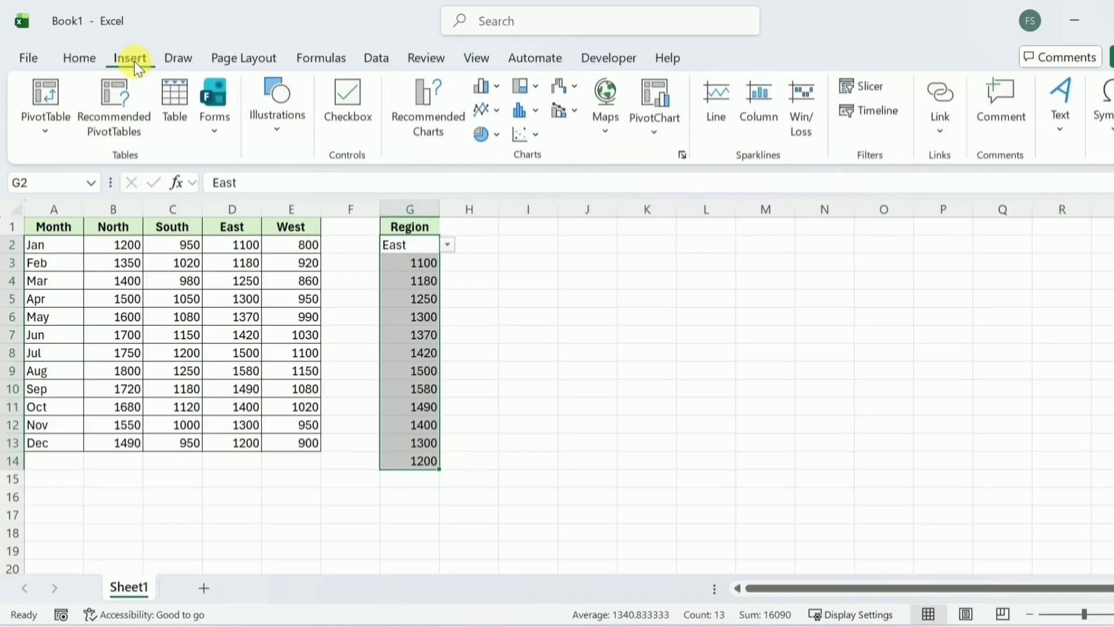
pyautogui.click(427, 111)
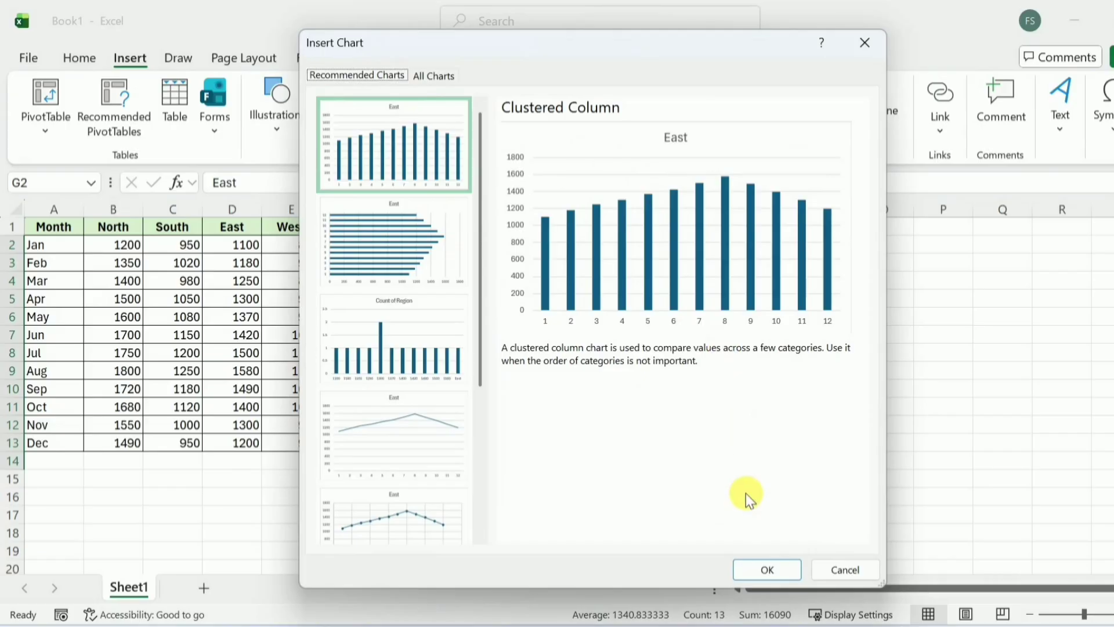
pyautogui.click(754, 566)
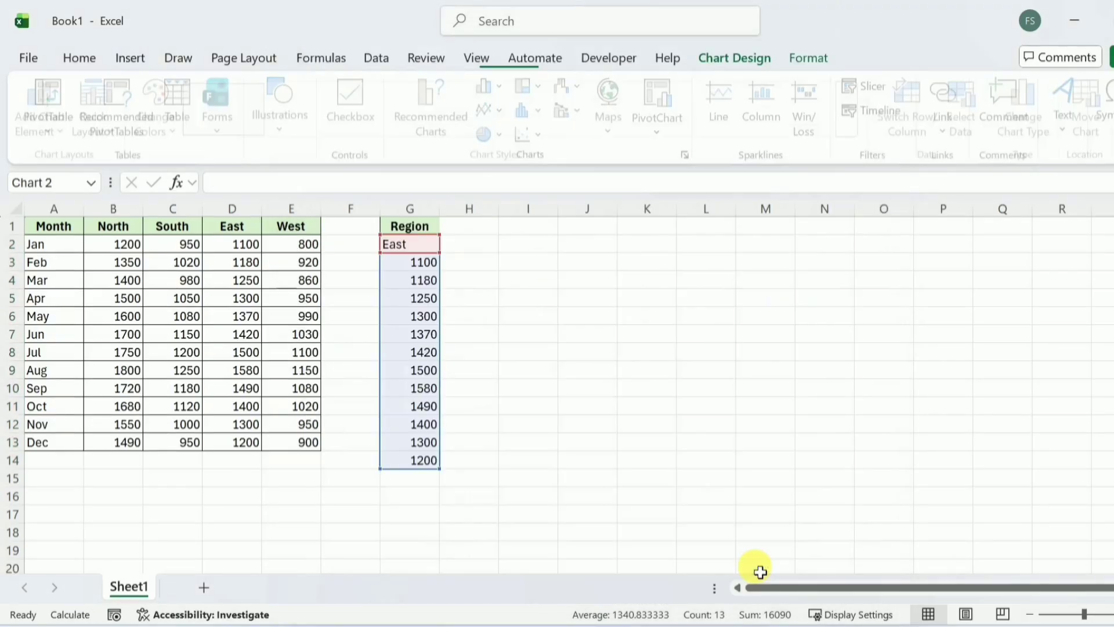
pyautogui.moveTo(675, 286); pyautogui.dragTo(774, 249)
pyautogui.press('Escape')
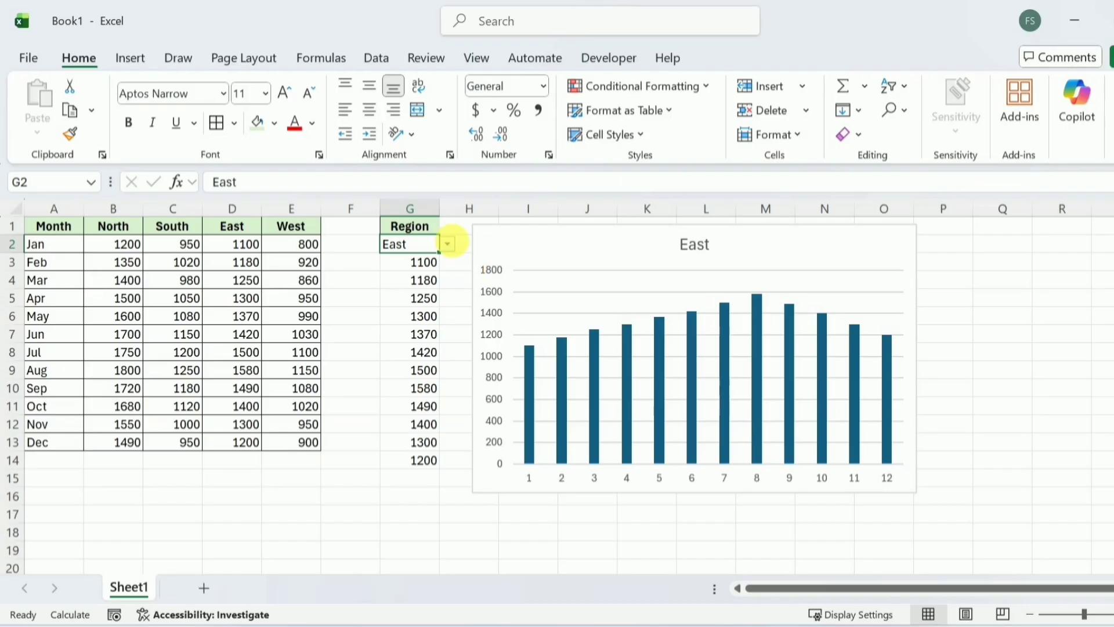
# Test the chart by changing the region in G2 to South and finally to West.
pyautogui.click(448, 244)
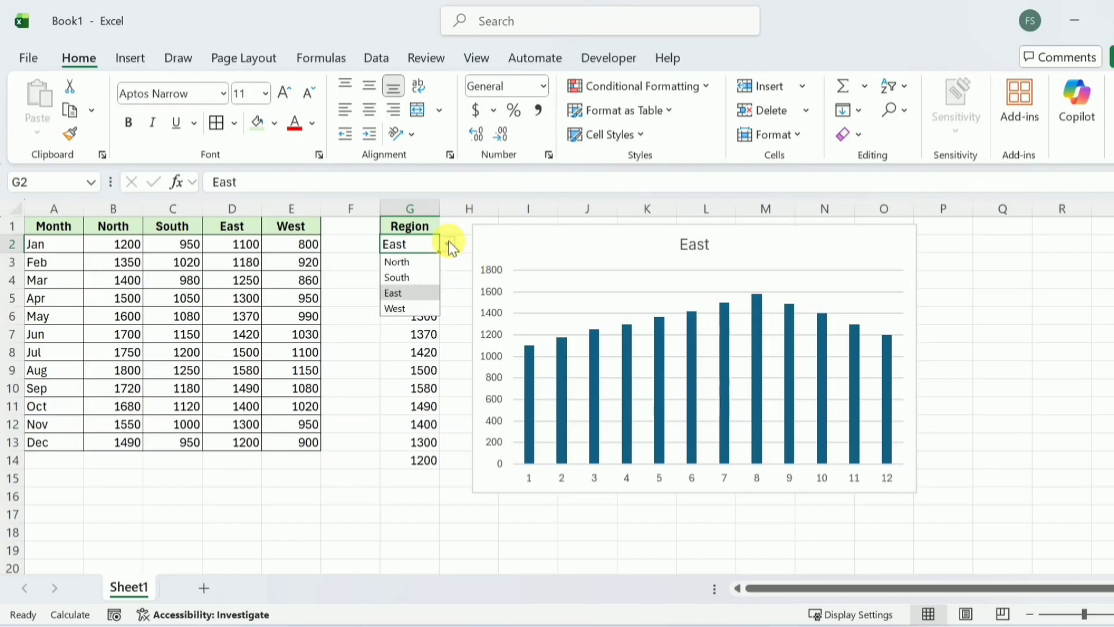
pyautogui.click(410, 279)
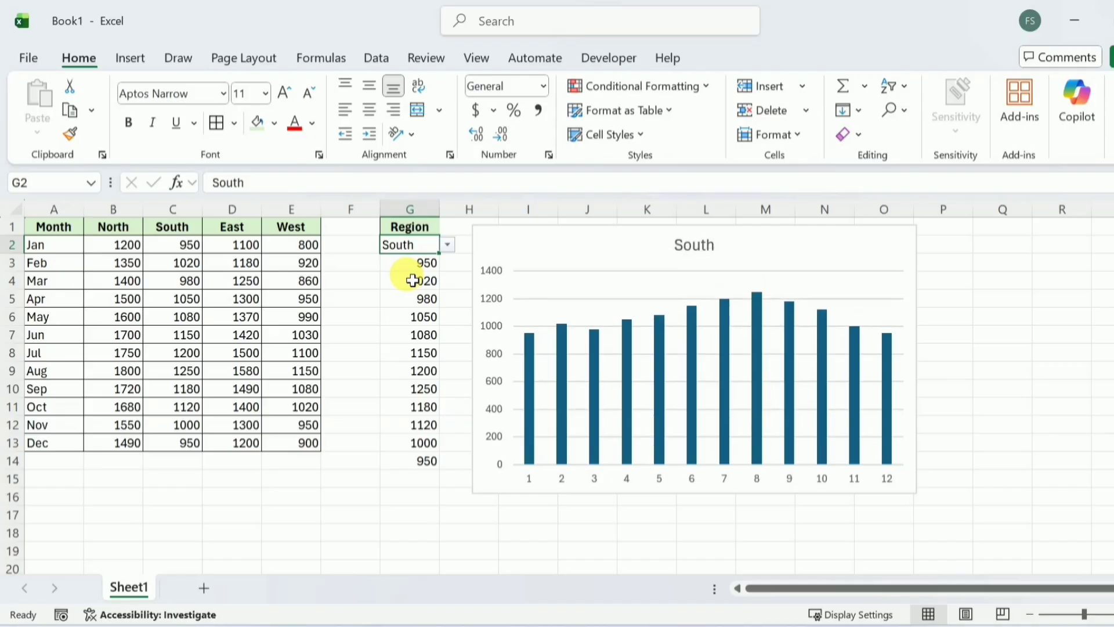
pyautogui.click(449, 244)
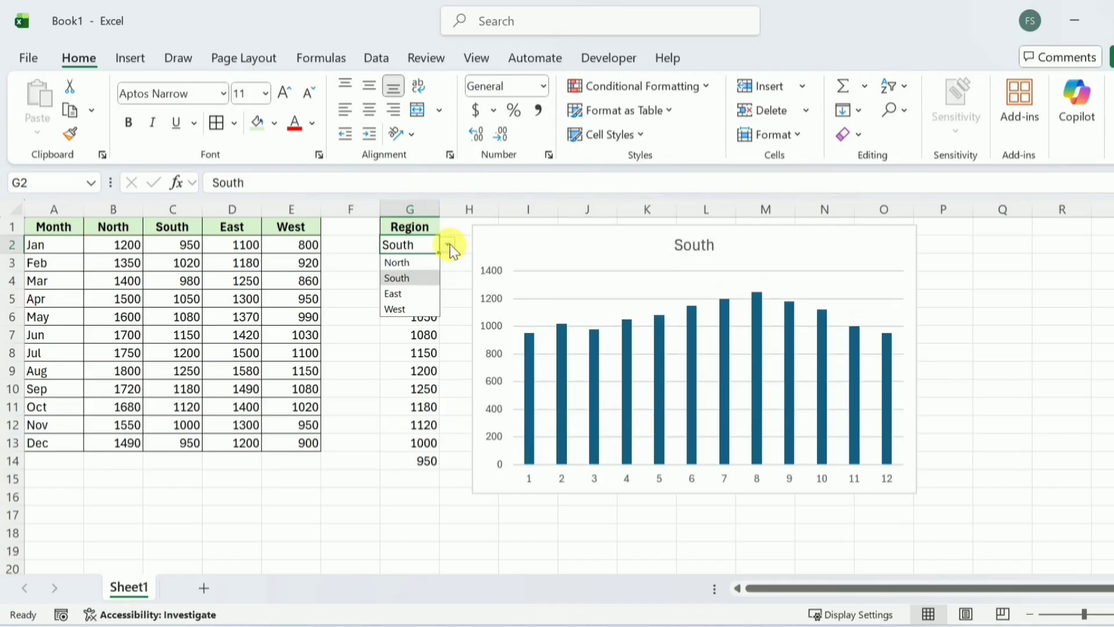
pyautogui.click(412, 302)
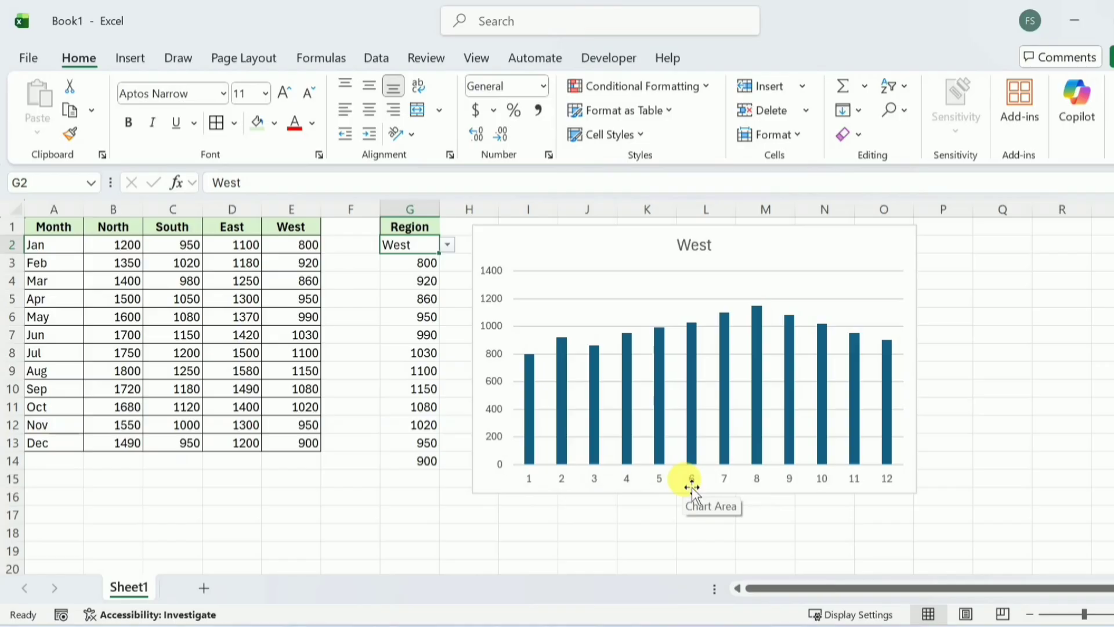
# Set the chart's horizontal axis labels to the month names in A2:A13.
pyautogui.click(583, 255)
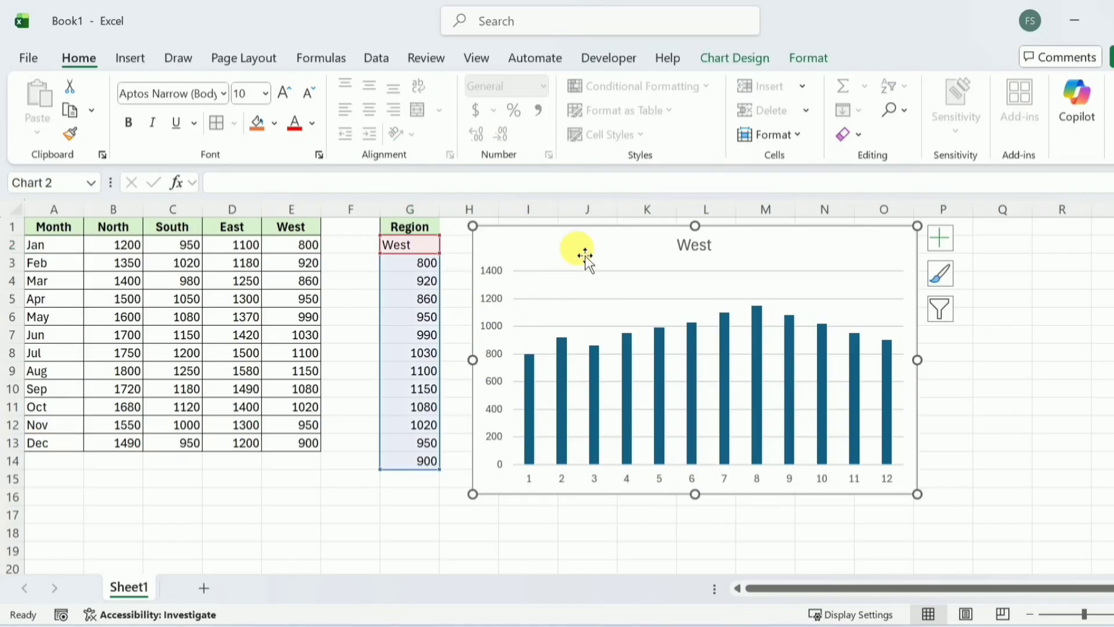
pyautogui.click(735, 59)
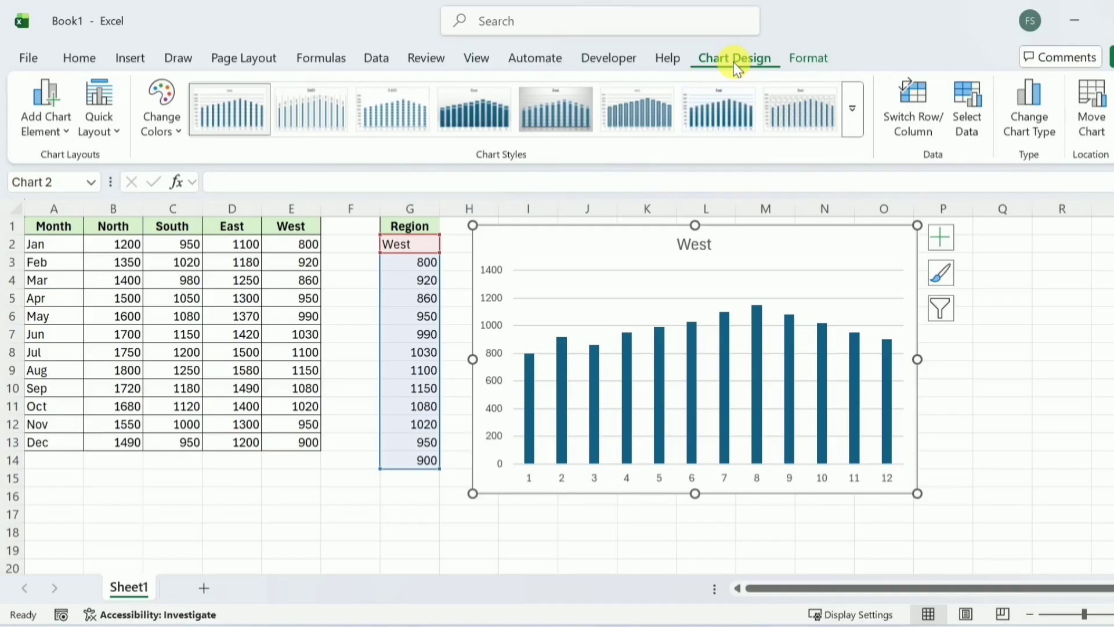
pyautogui.click(968, 115)
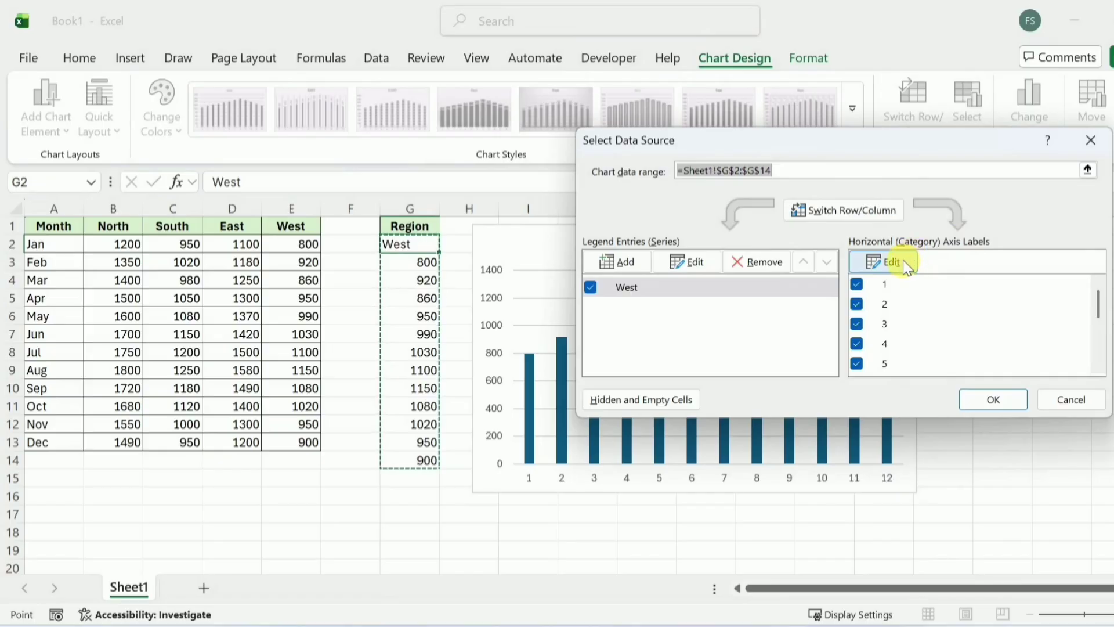
pyautogui.click(902, 260)
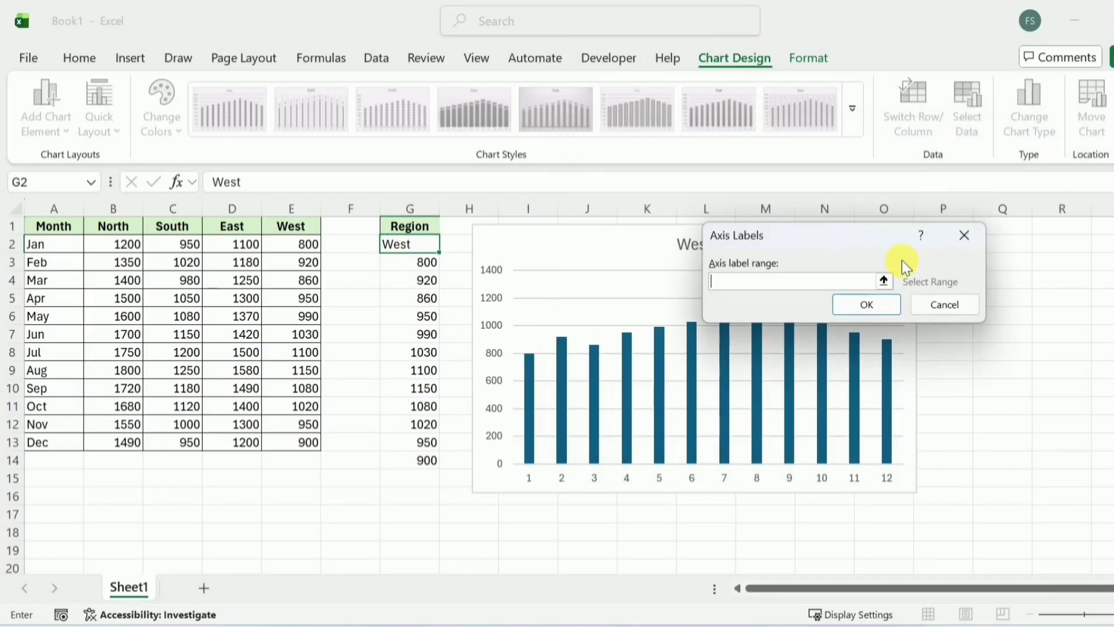
pyautogui.click(64, 250)
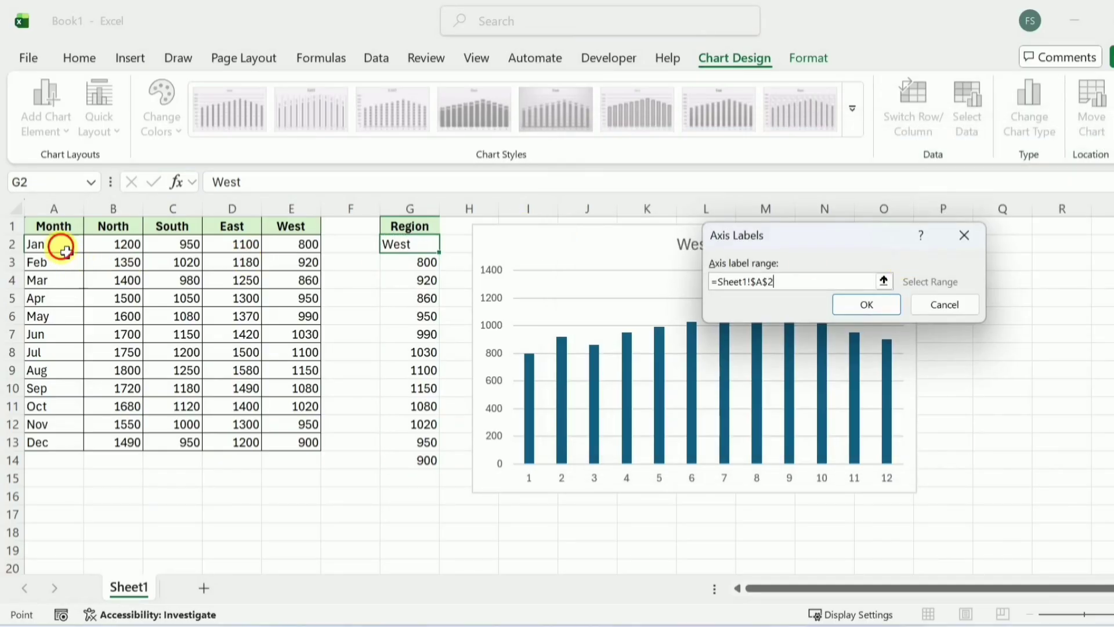
pyautogui.moveTo(63, 249); pyautogui.dragTo(45, 443)
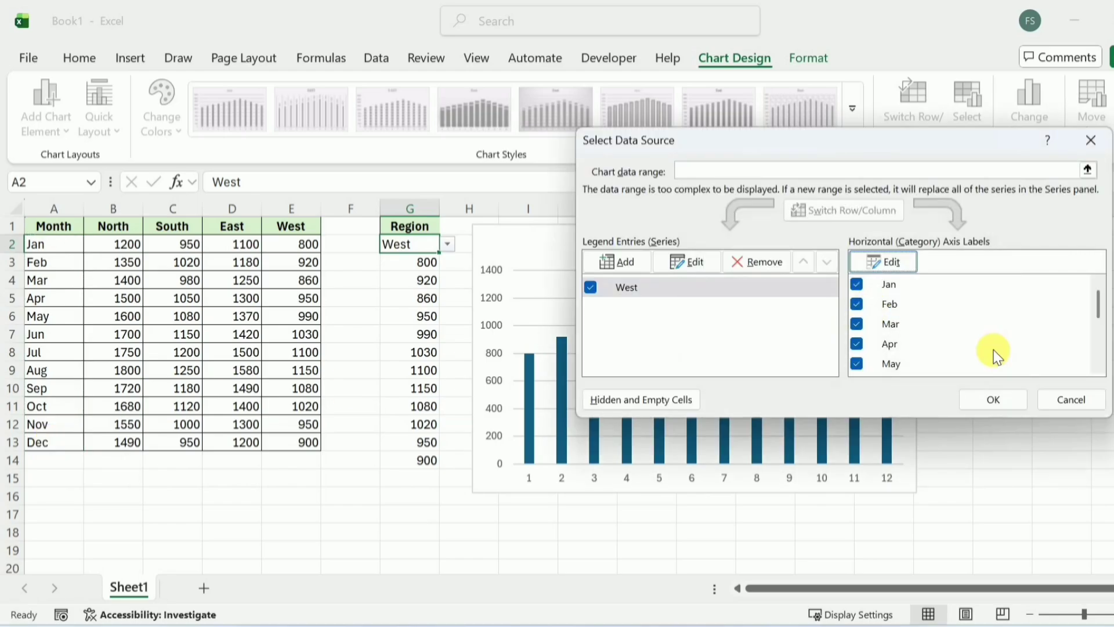
pyautogui.click(1013, 399)
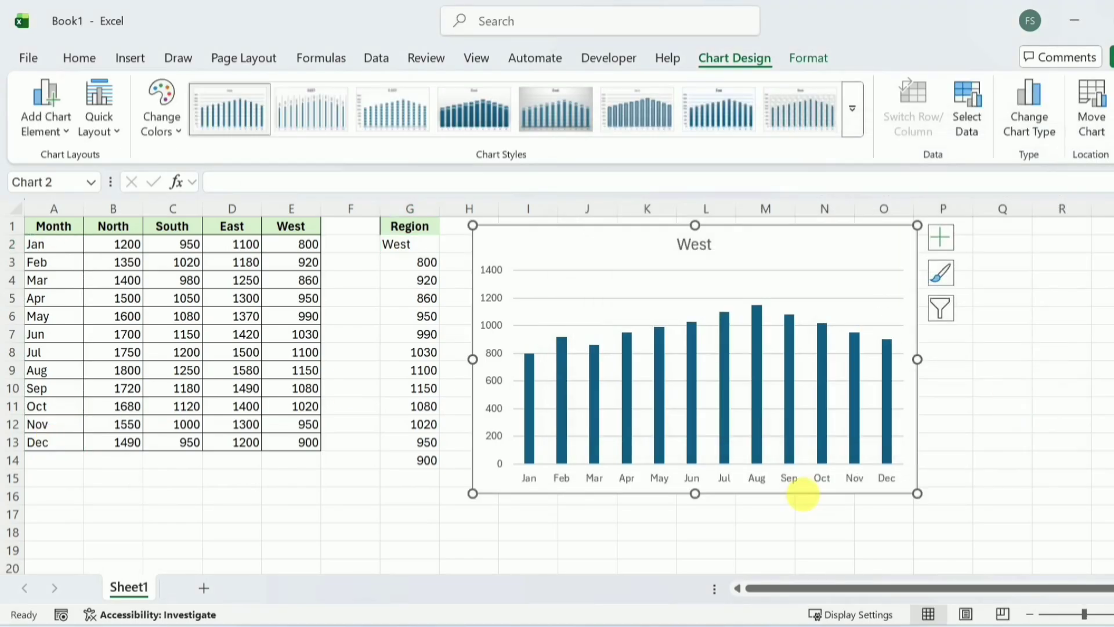